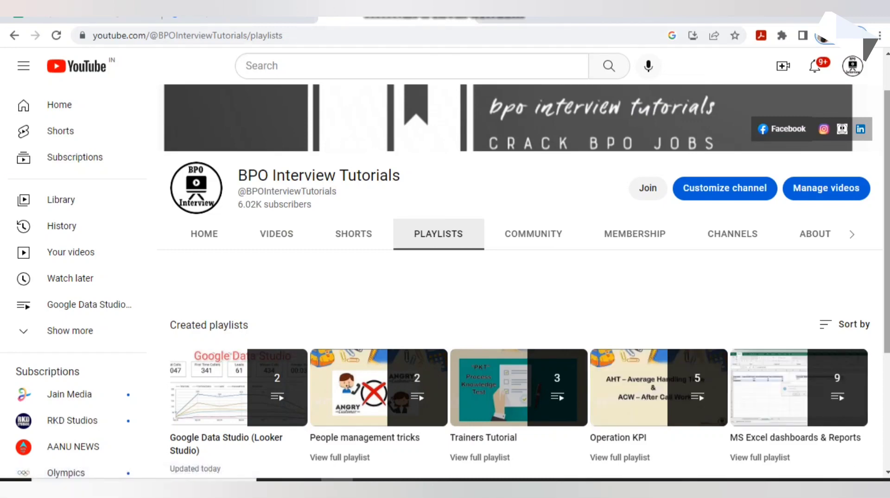
- Look through the playlists and home page of the BPO Interview Tutorials channel
scroll(519, 302, "down", 4)
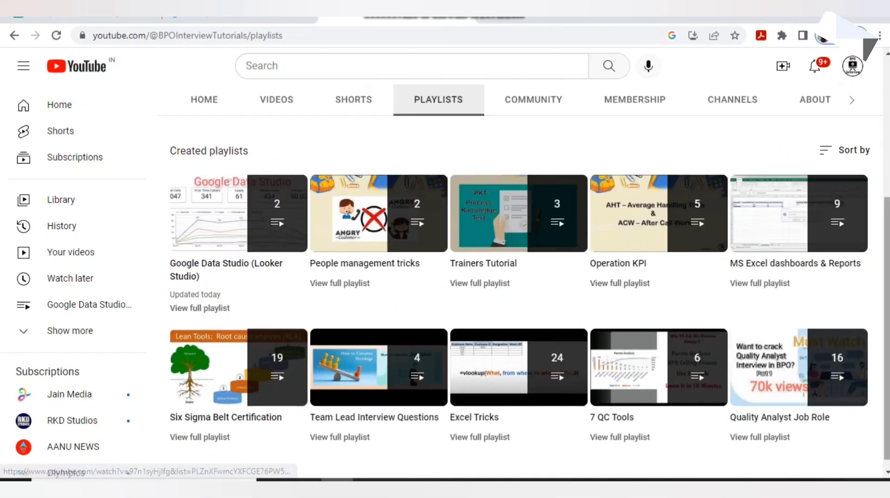
scroll(529, 302, "down", 1)
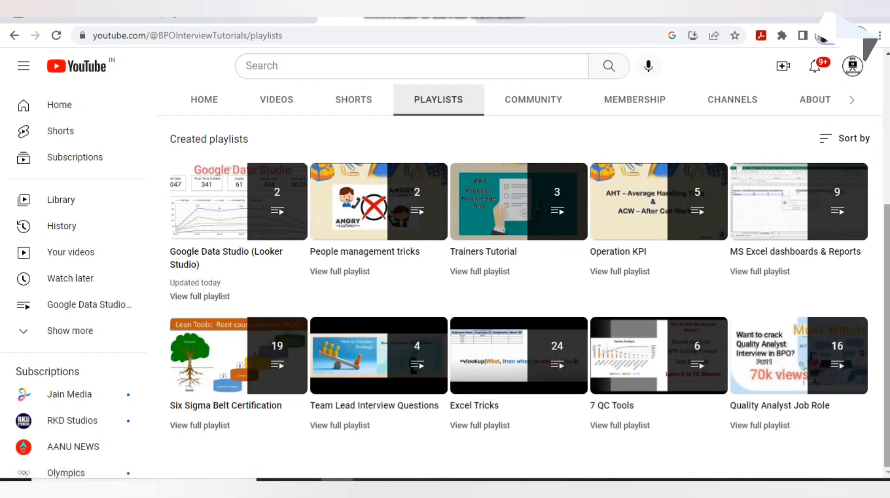
scroll(519, 279, "up", 5)
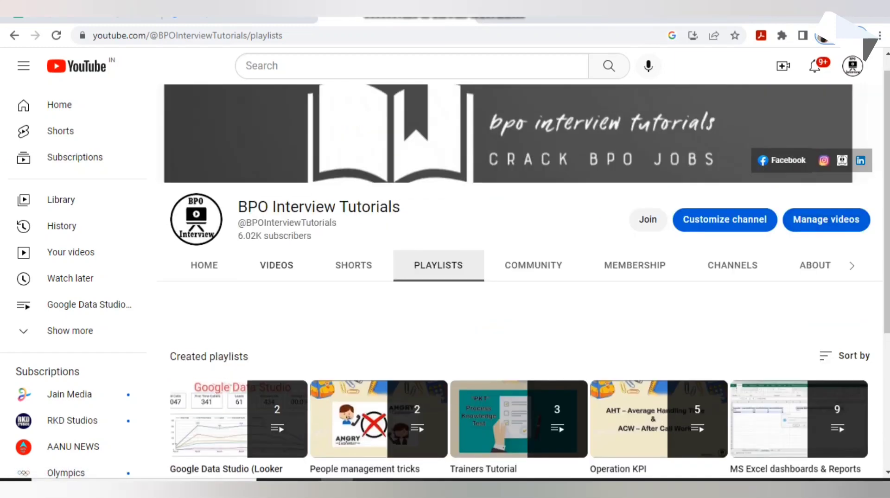
left_click_drag(239, 206, 404, 206)
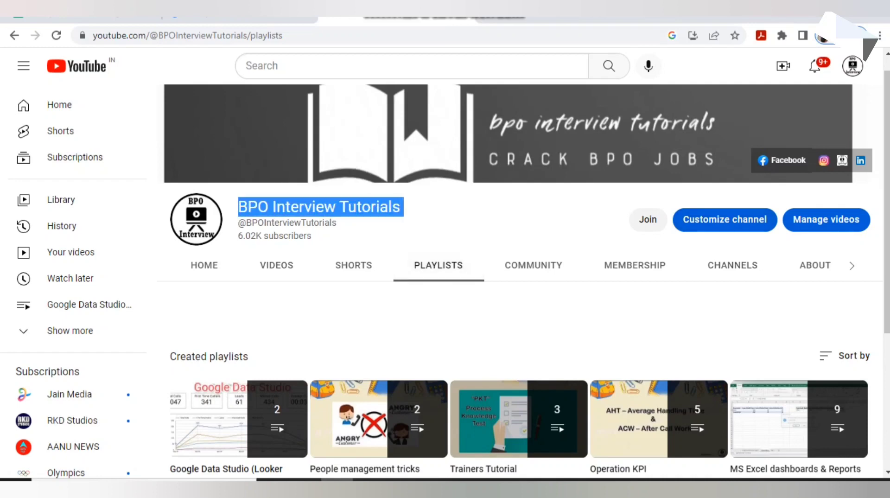
left_click(204, 265)
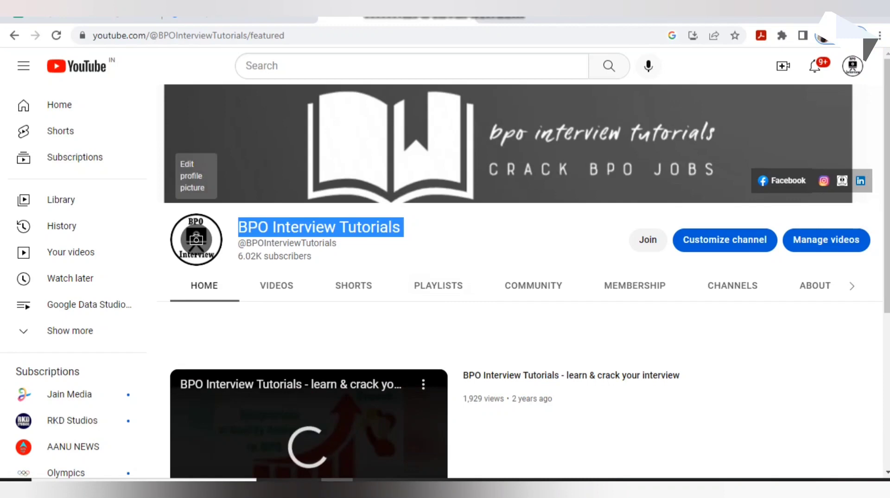
scroll(520, 371, "down", 3)
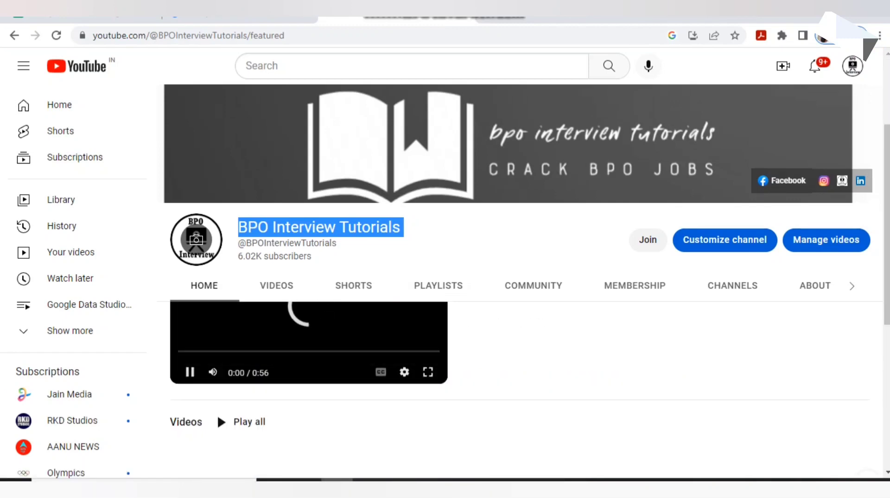
left_click_drag(887, 194, 887, 173)
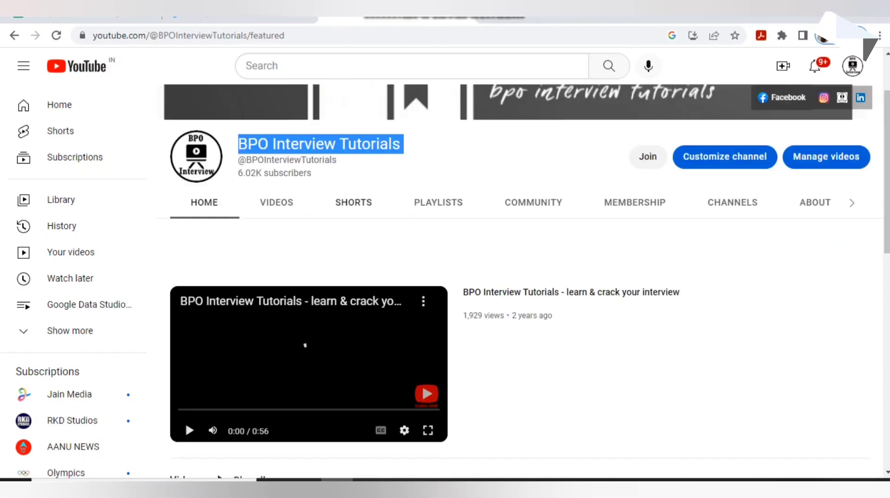
left_click(439, 203)
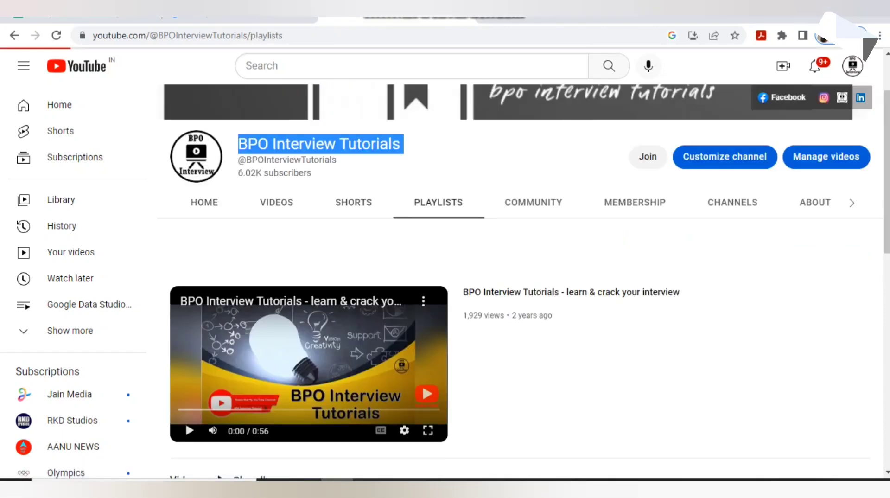
scroll(520, 278, "down", 1)
scroll(519, 278, "down", 1)
mouse_move(239, 238)
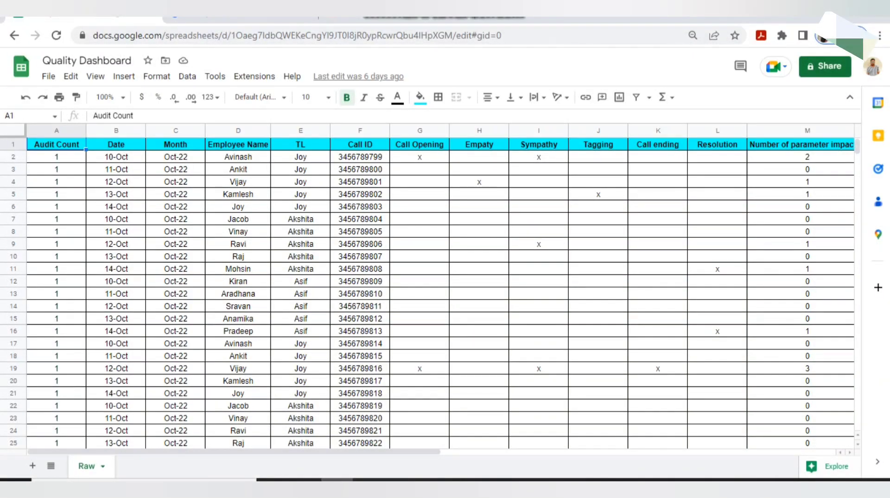
- Switch to the Quality Dashboard report in Data Studio and add a wide text box along the page's upper edge reading "Quality Dashboard - 2022"
left_click(227, 19)
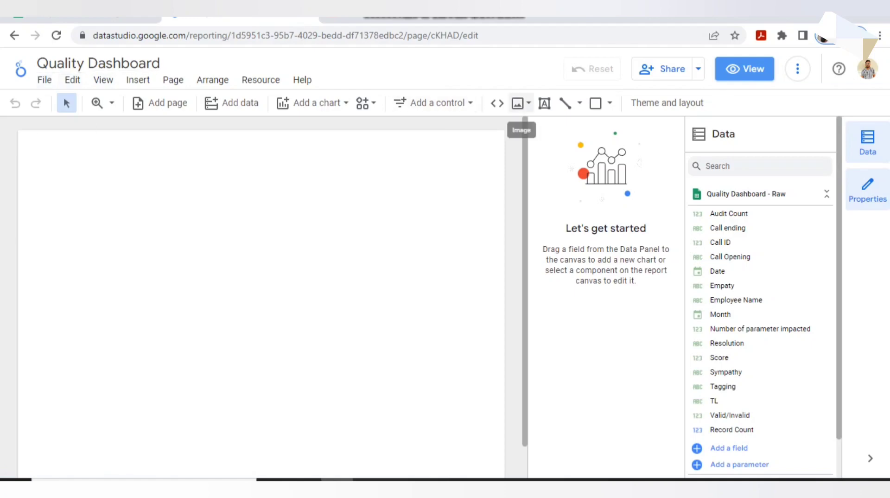
left_click(544, 102)
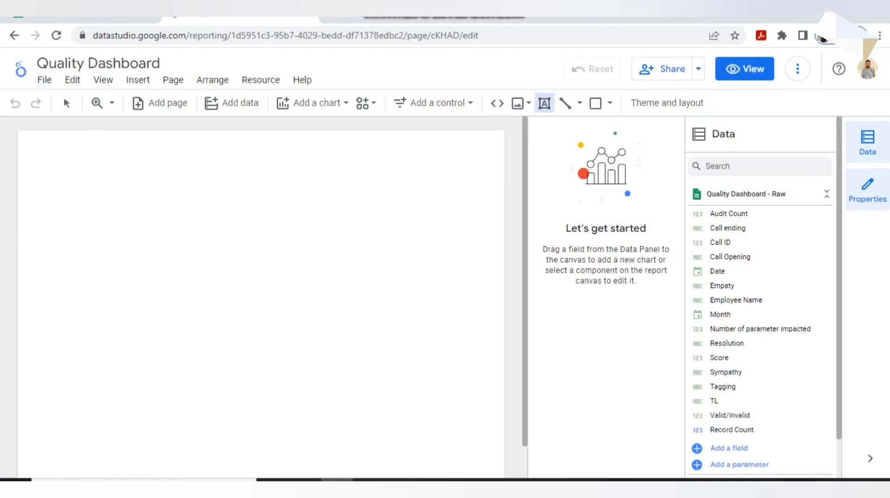
left_click_drag(39, 143, 466, 184)
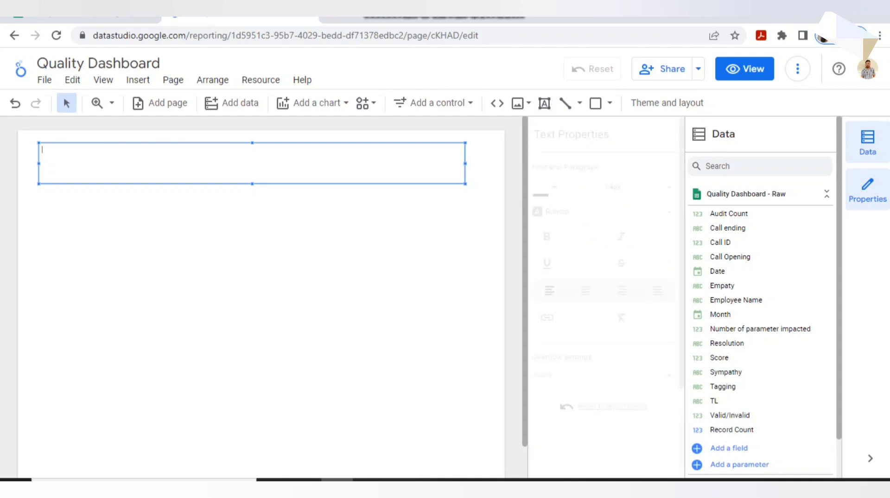
type("q")
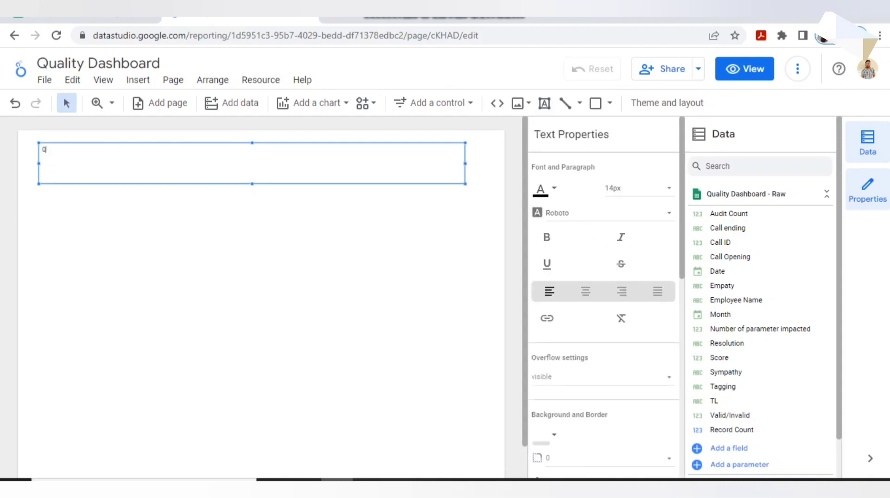
type("uality Dashboard - 2022")
- Set the font size of the whole title text to 20px
key("ctrl+a")
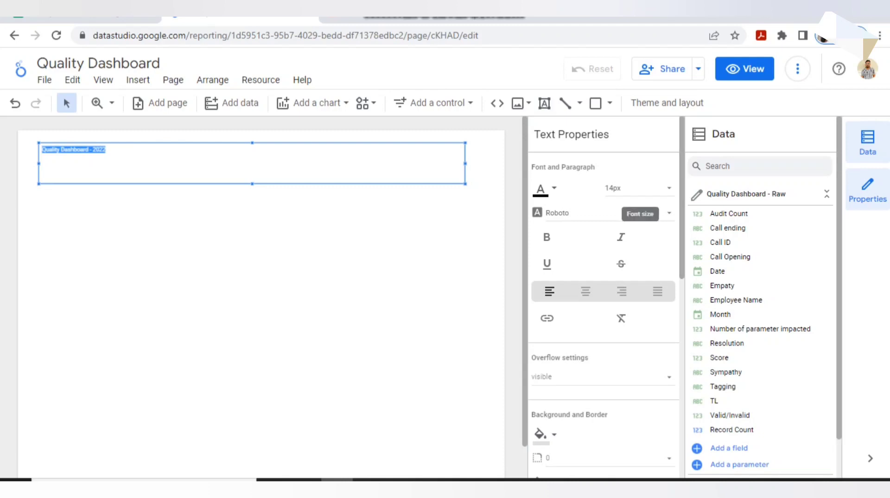
scroll(605, 297, "down", 3)
scroll(605, 297, "up", 3)
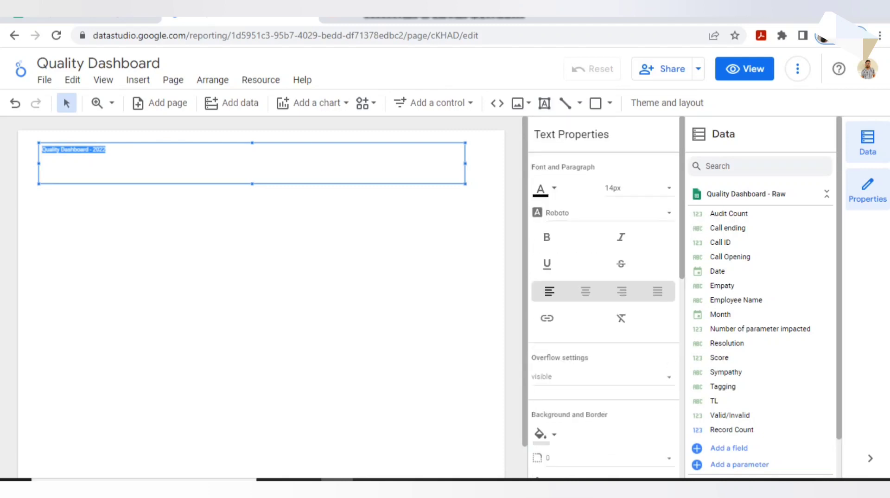
left_click(638, 188)
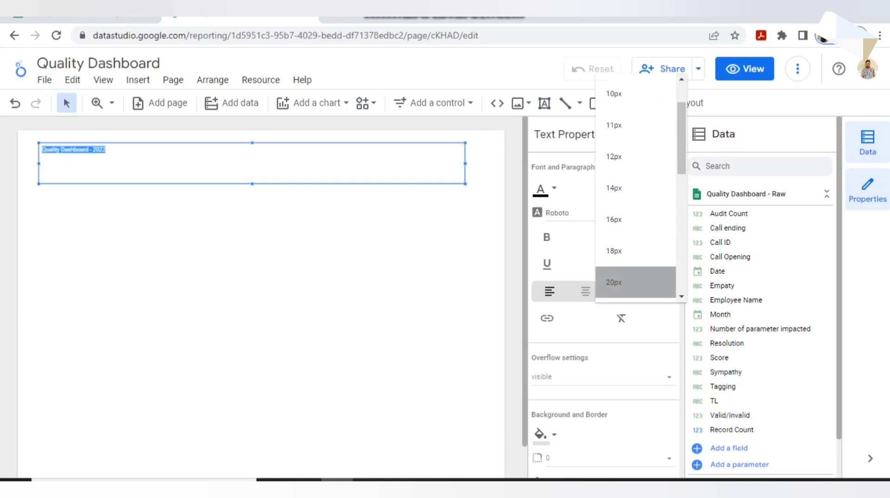
left_click(617, 283)
- Try the centre, right and justified alignments on the title, settle on centred, and make the text bold
scroll(640, 204, "down", 3)
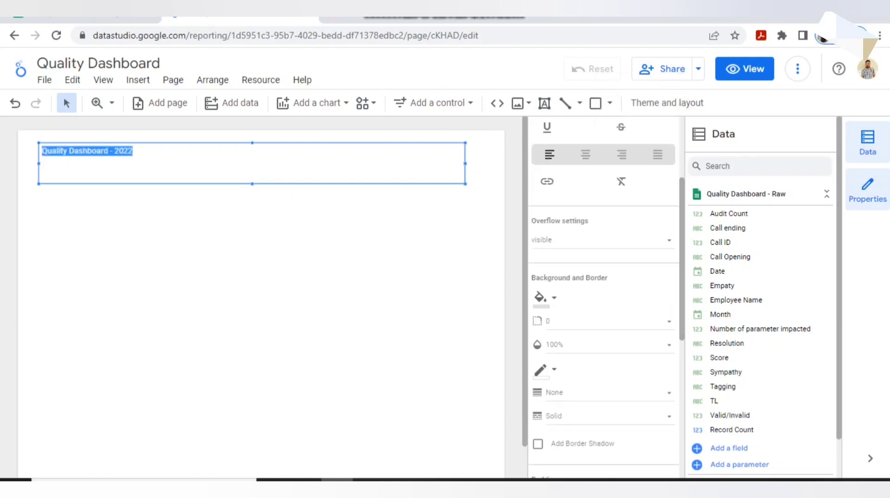
scroll(603, 297, "up", 1)
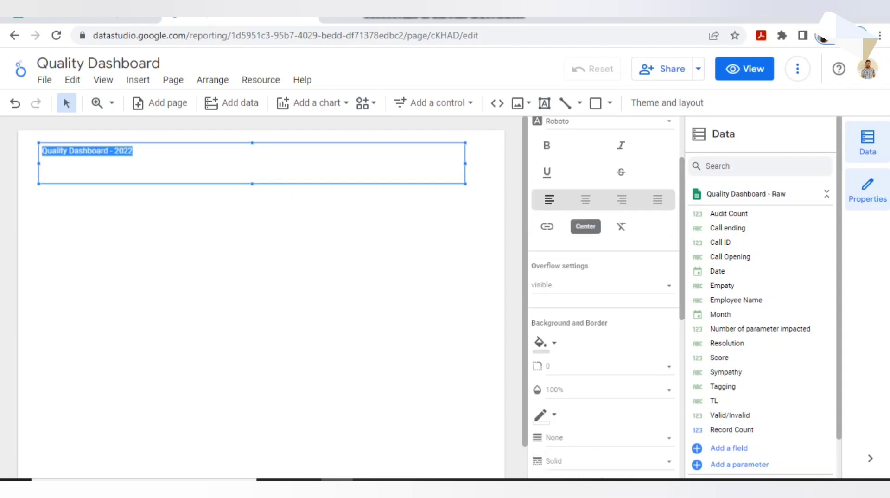
left_click(586, 199)
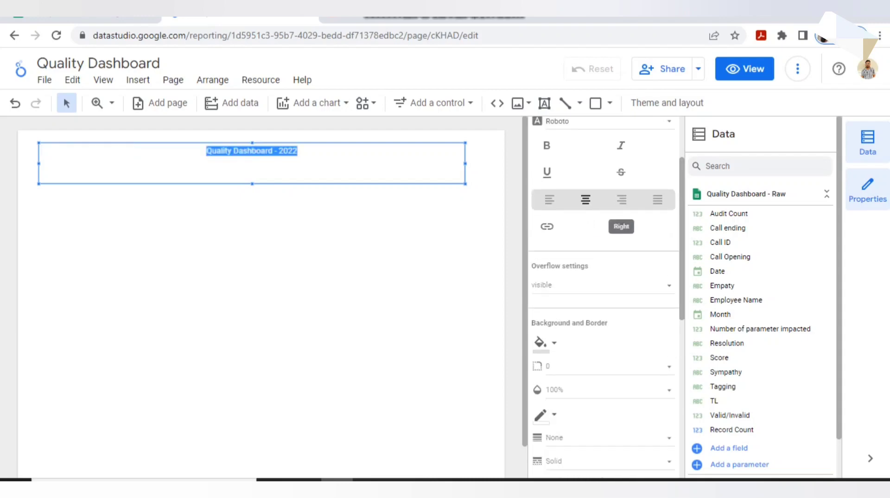
left_click(622, 199)
left_click(658, 199)
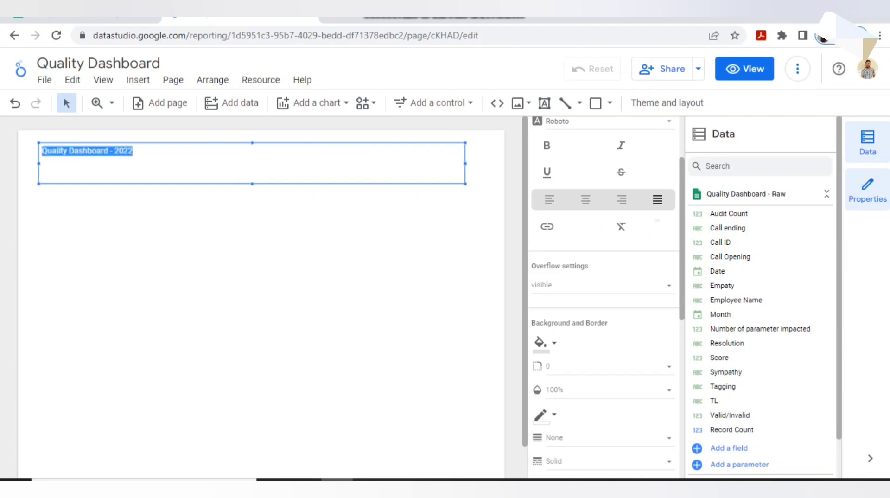
left_click(586, 199)
left_click(547, 145)
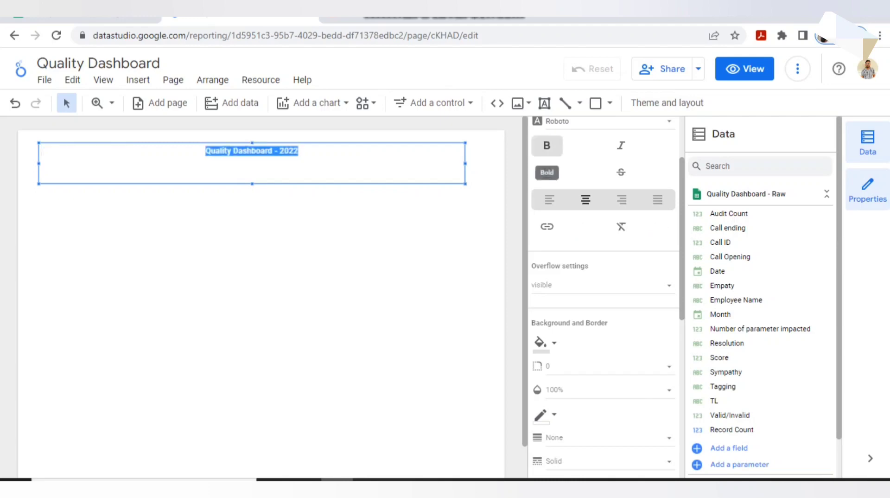
- Enlarge the title text to a font size of 44px
scroll(636, 195, "up", 2)
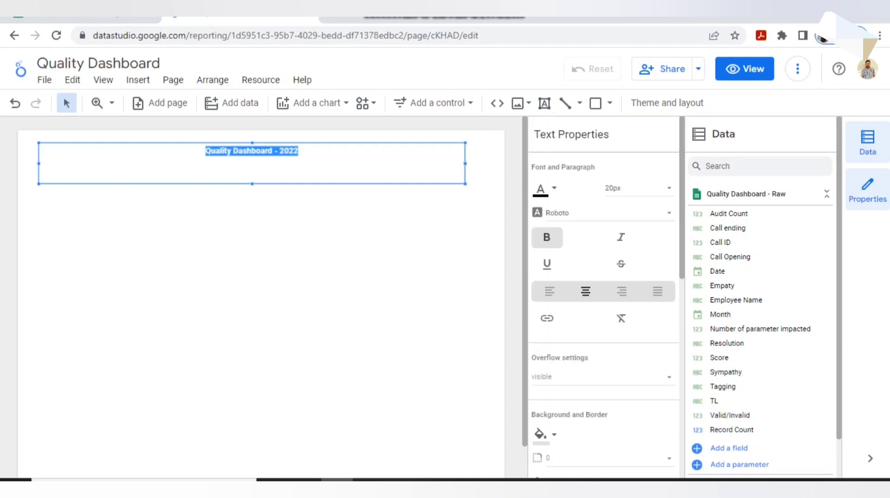
left_click(638, 188)
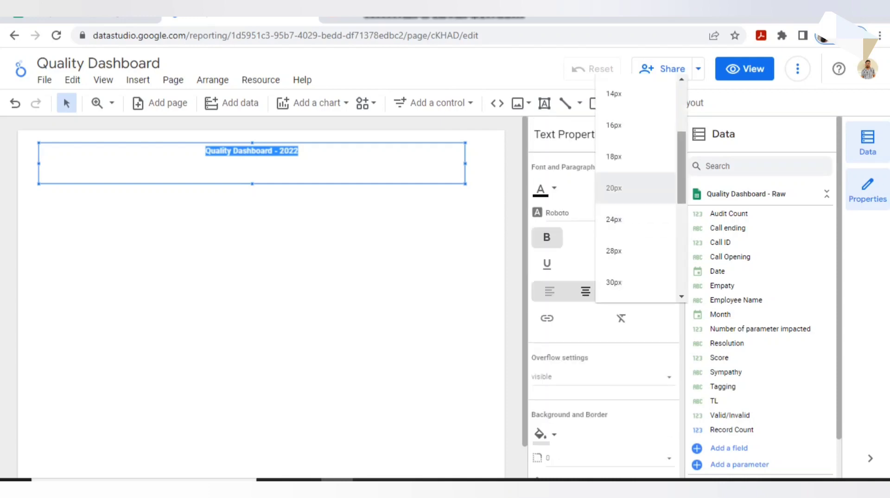
scroll(638, 191, "down", 3)
scroll(635, 216, "down", 1)
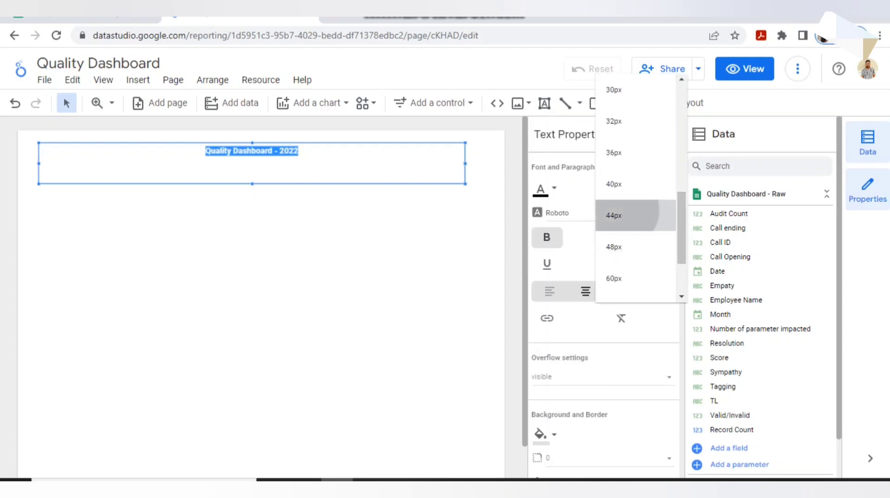
left_click(635, 215)
key("Escape")
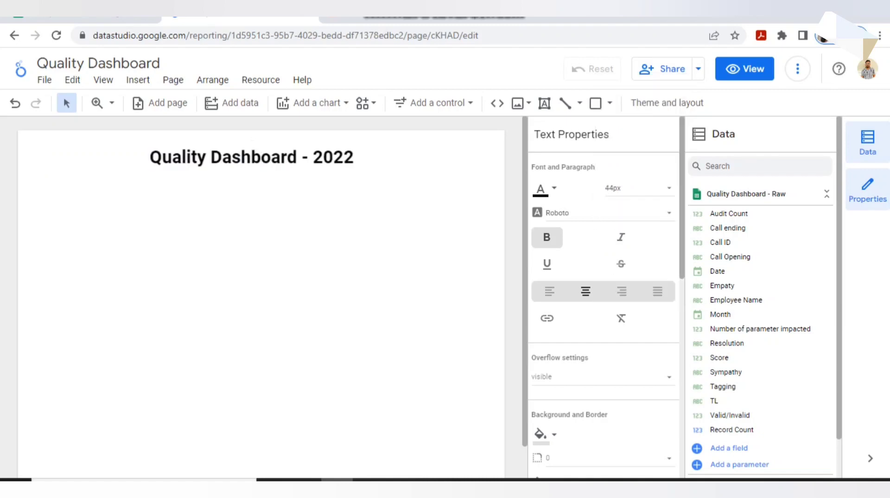
- Change the title text's font to Calibri
double_click(254, 158)
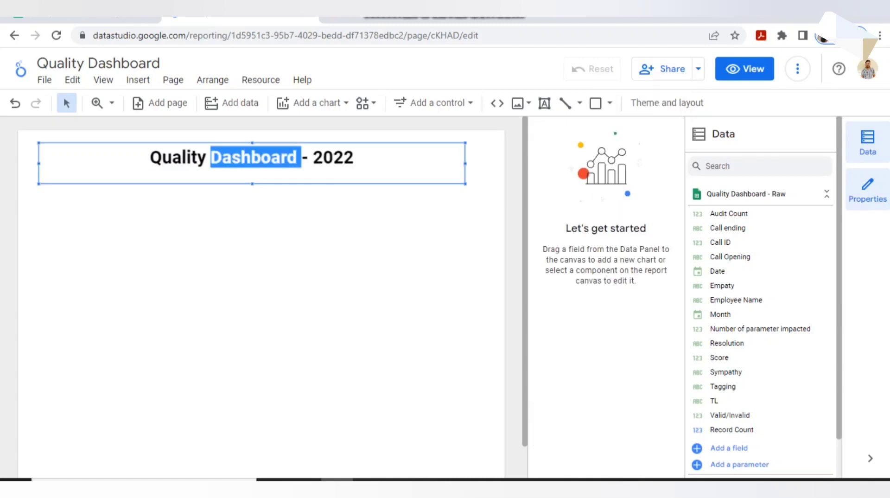
left_click(241, 158)
key("ctrl+a")
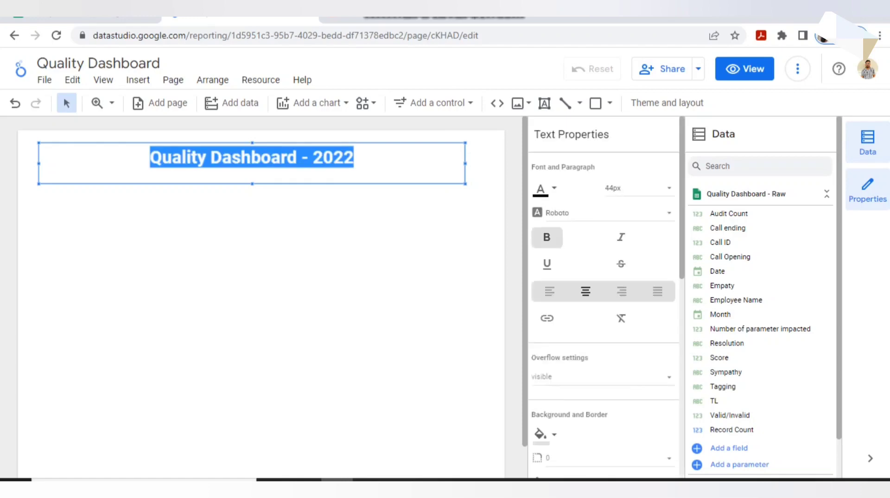
left_click(278, 158)
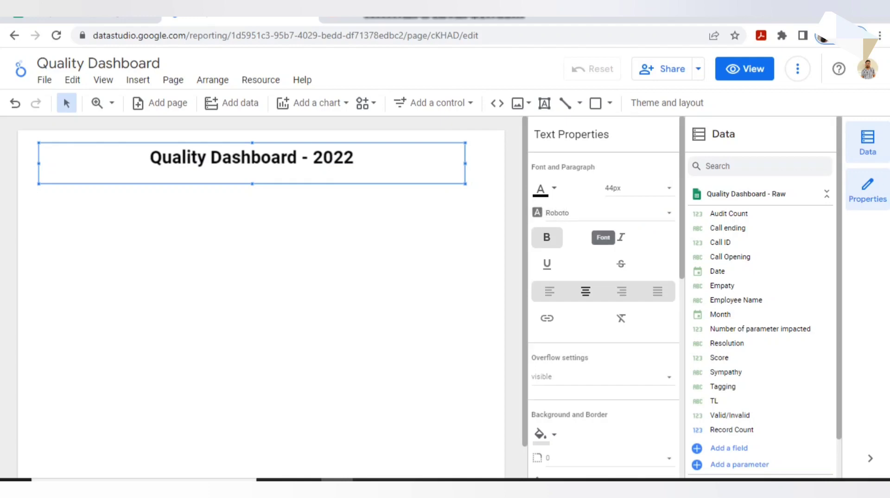
left_click(604, 213)
left_click(603, 213)
left_click(603, 213)
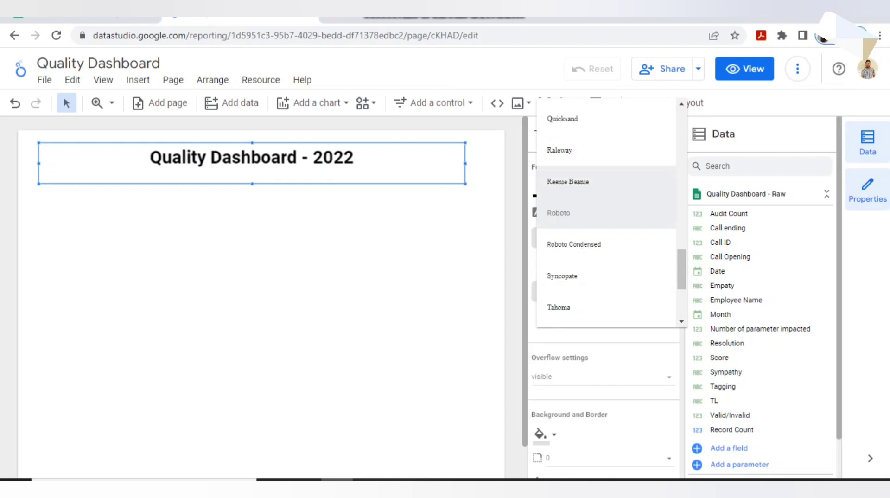
scroll(603, 273, "up", 5)
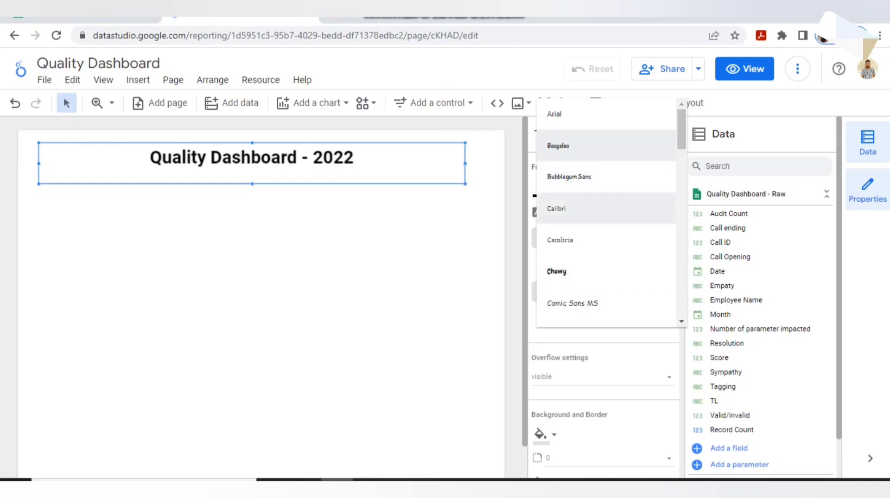
left_click(576, 209)
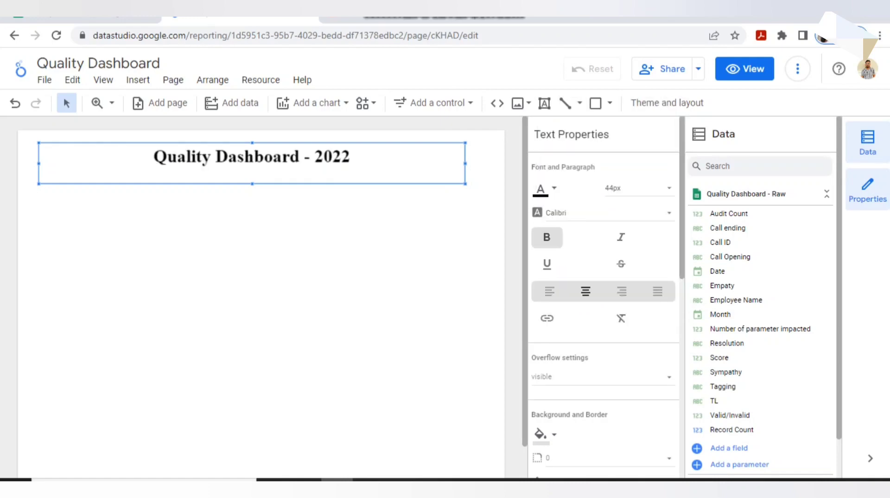
- Fill the title text box's background with light blue
scroll(603, 297, "down", 3)
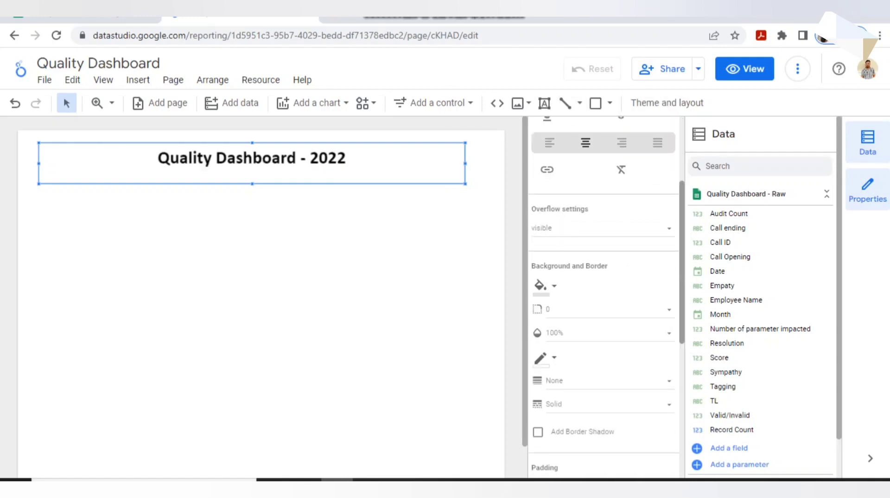
scroll(603, 297, "down", 1)
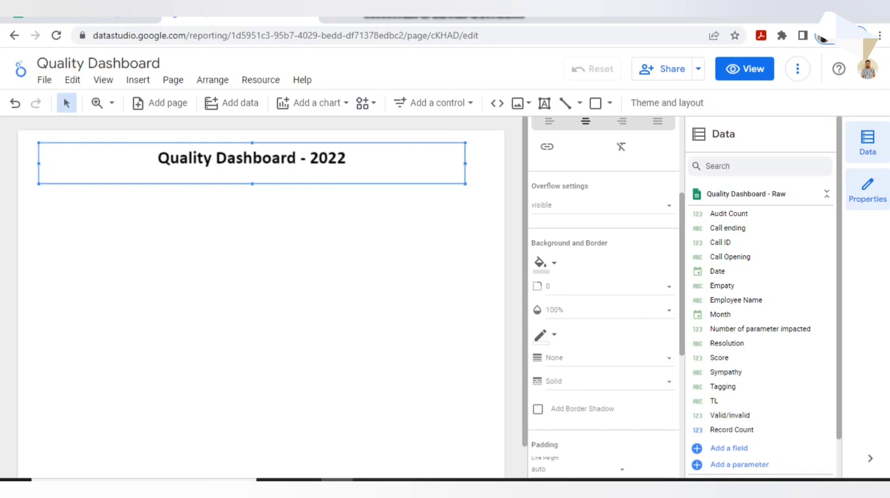
left_click(541, 262)
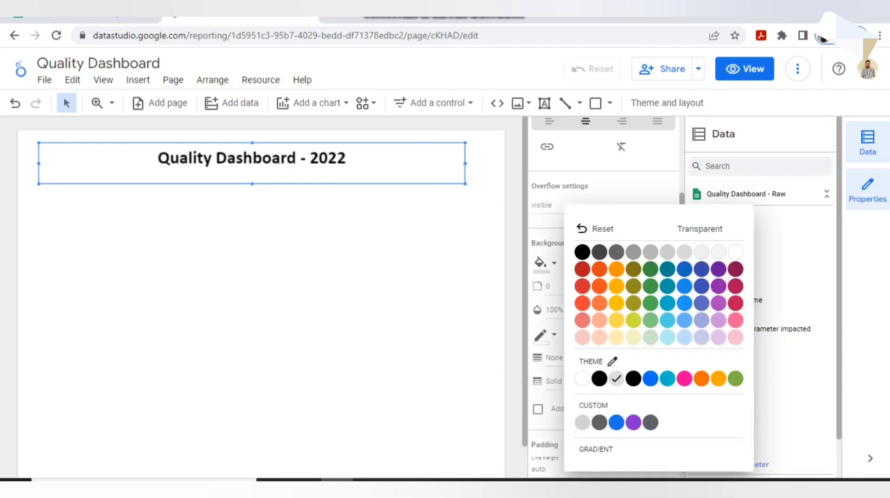
left_click(685, 321)
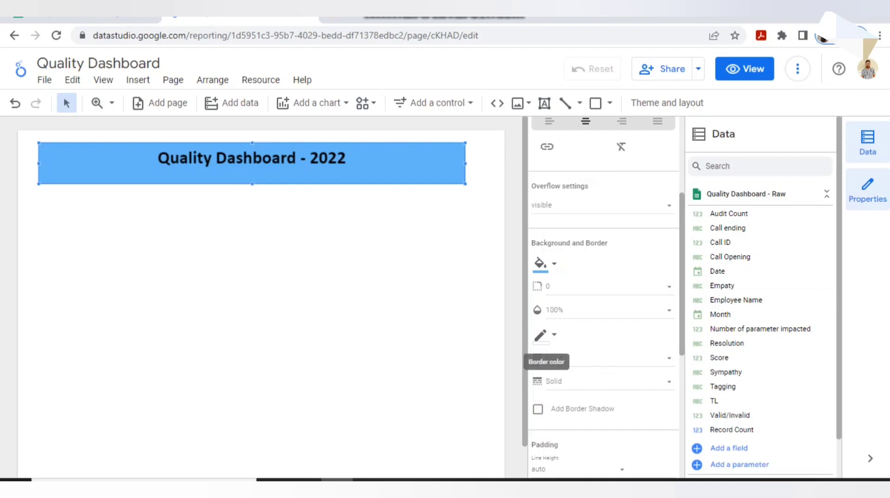
- Set the border color of the title text box to black and deselect the box
left_click(541, 335)
left_click(583, 278)
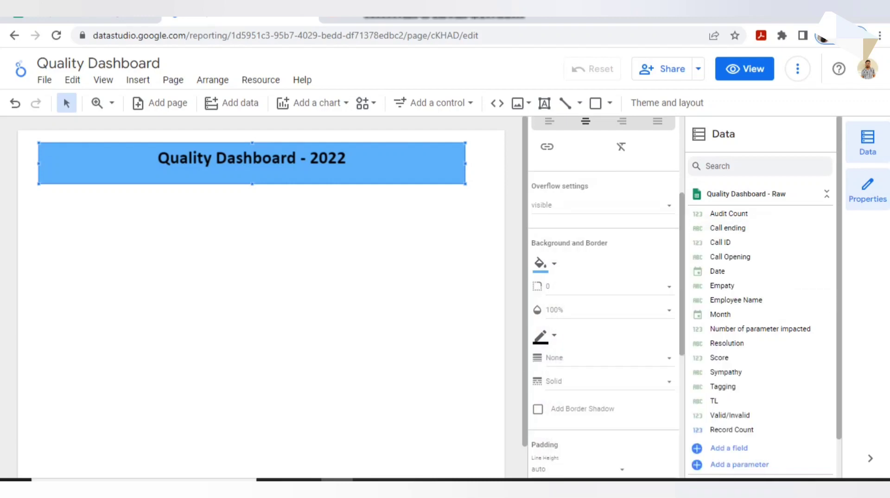
left_click(399, 233)
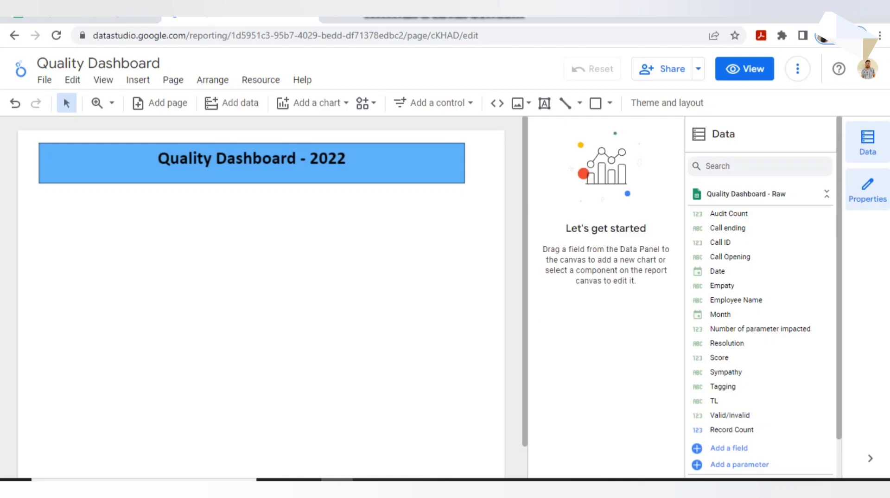
- Reduce the height of the title banner from its lower edge to fit the text, and switch the report to view mode
left_click(297, 165)
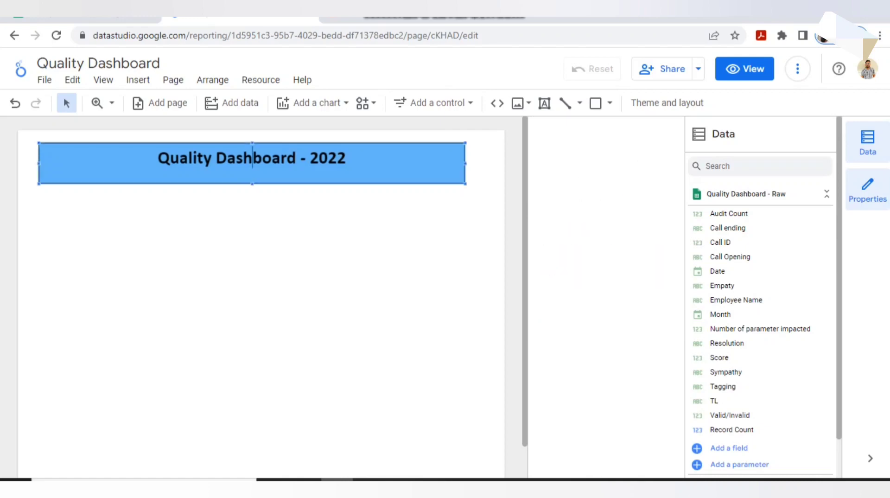
left_click(249, 158)
left_click(297, 241)
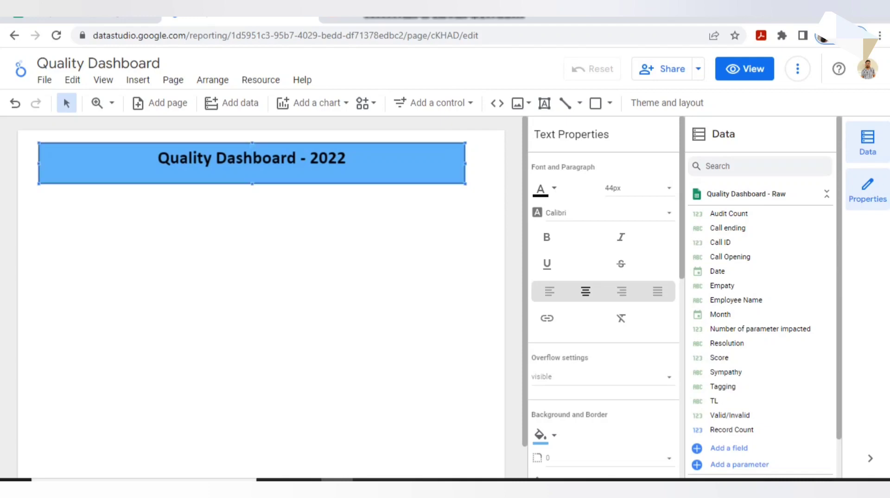
key("Escape")
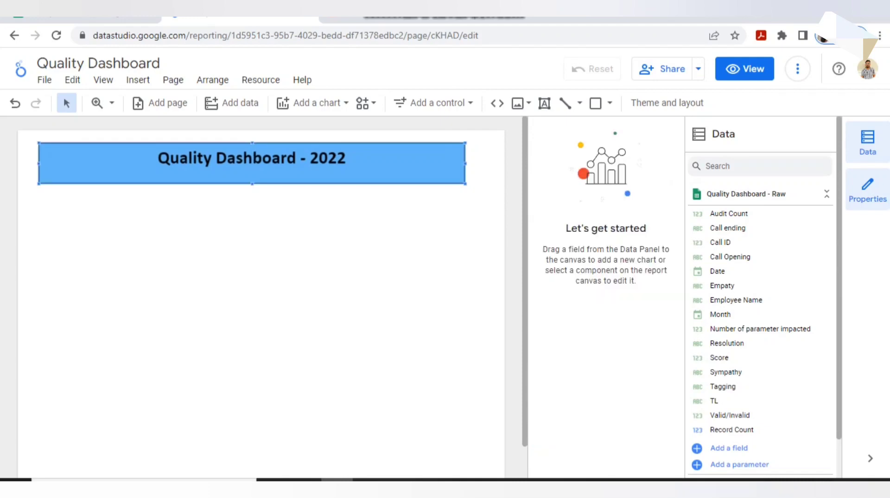
left_click(252, 180)
left_click_drag(252, 184, 253, 172)
left_click(252, 241)
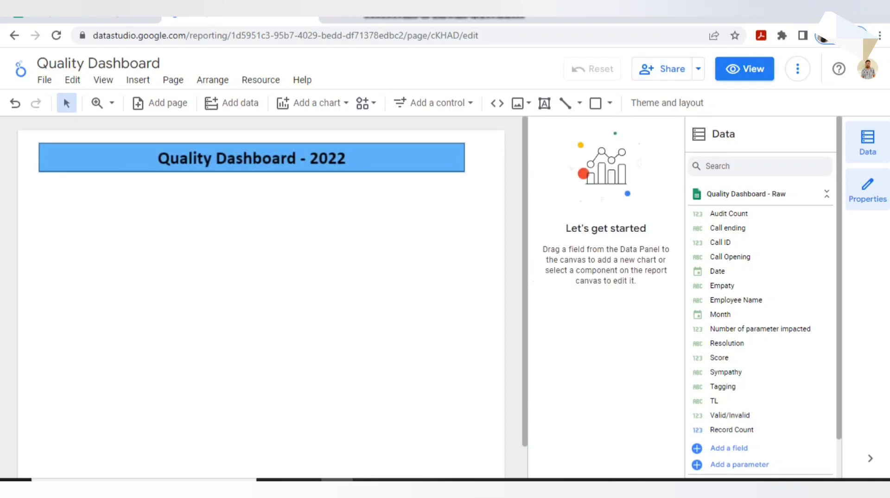
left_click(744, 68)
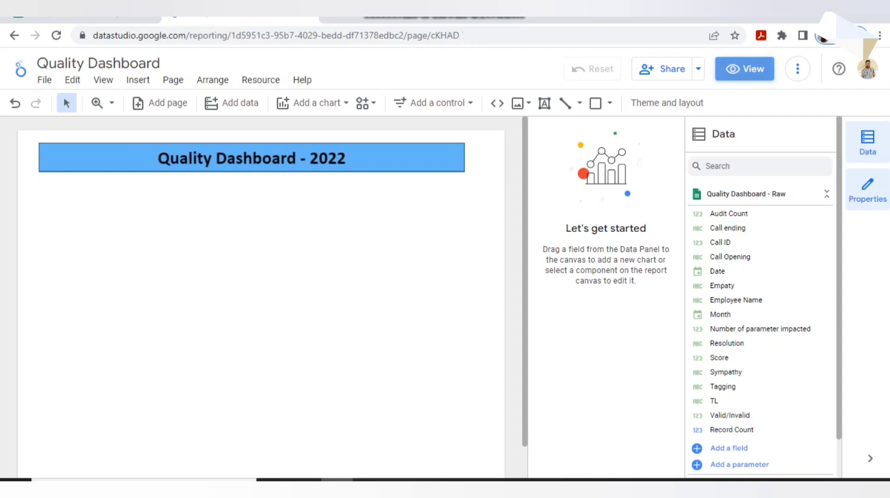